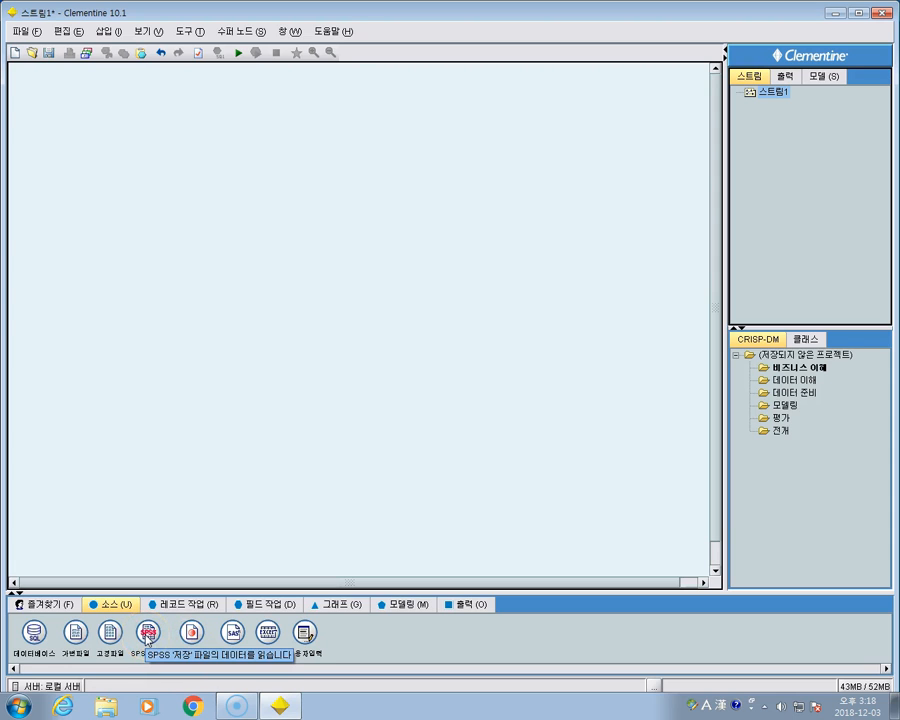
Add a variable file (가변파일) source node to the empty stream and open its settings
{"action": "double_click", "coordinate": [77, 634]}
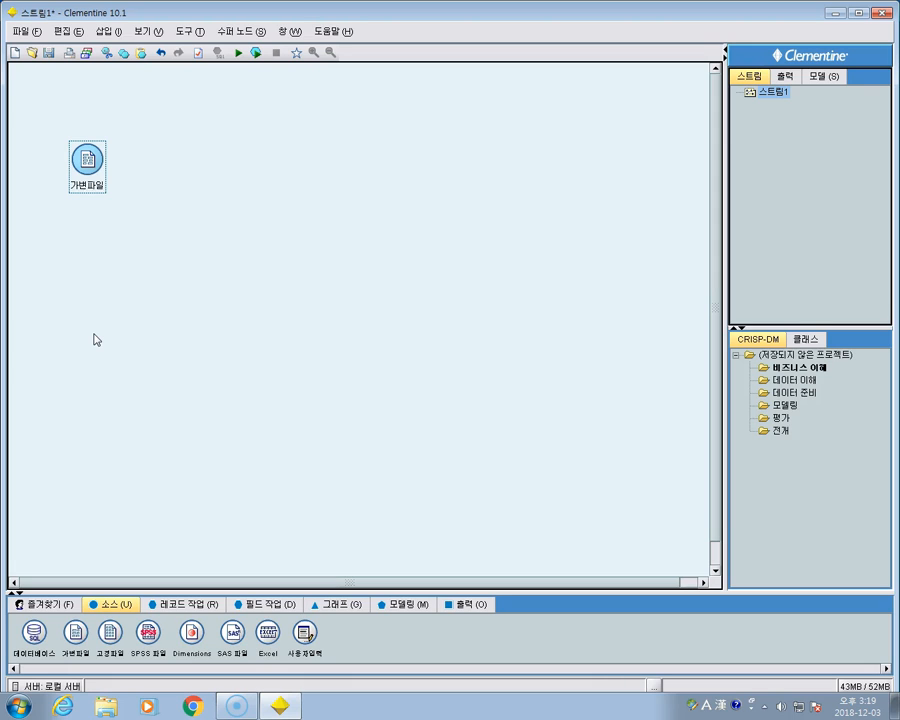
{"action": "double_click", "coordinate": [87, 159]}
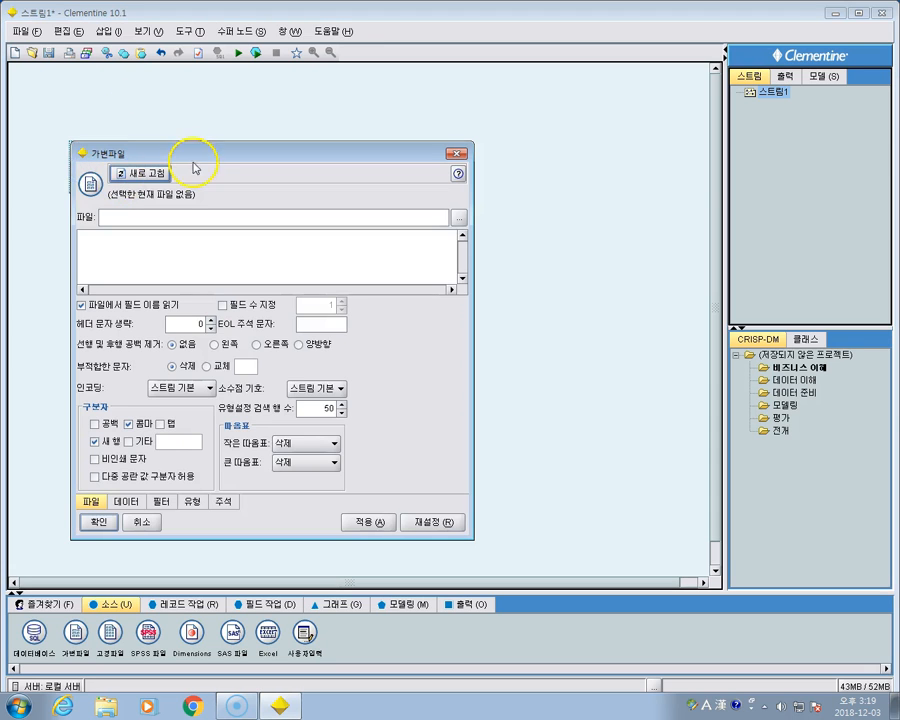
{"action": "left_click_drag", "start_coordinate": [190, 156], "coordinate": [202, 119]}
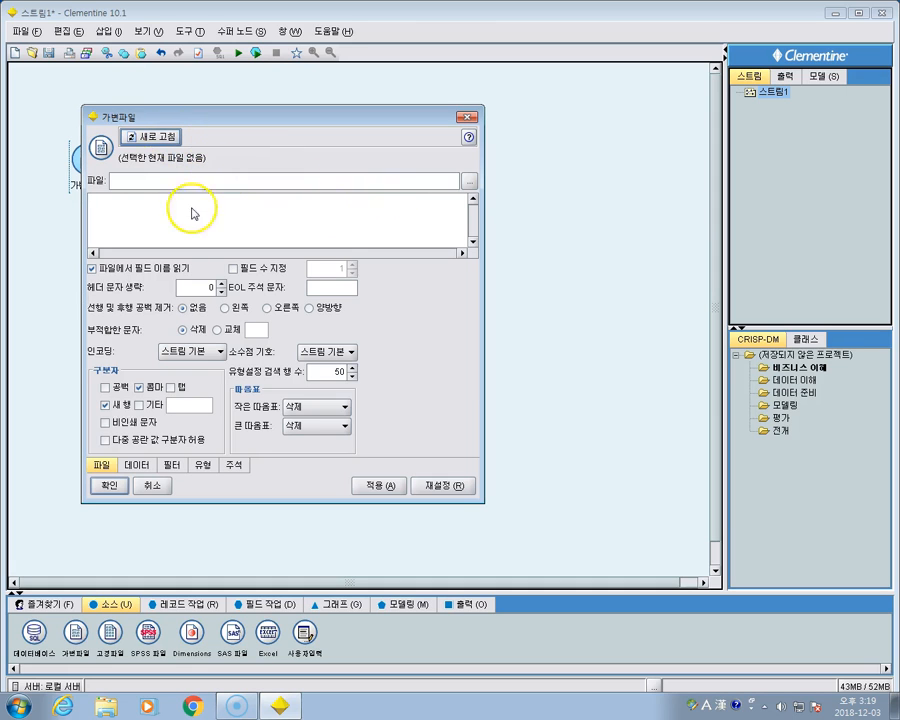
Load 02.Supervised Learning.txt from the desktop's data folder as the source node's input file
{"action": "left_click", "coordinate": [469, 181]}
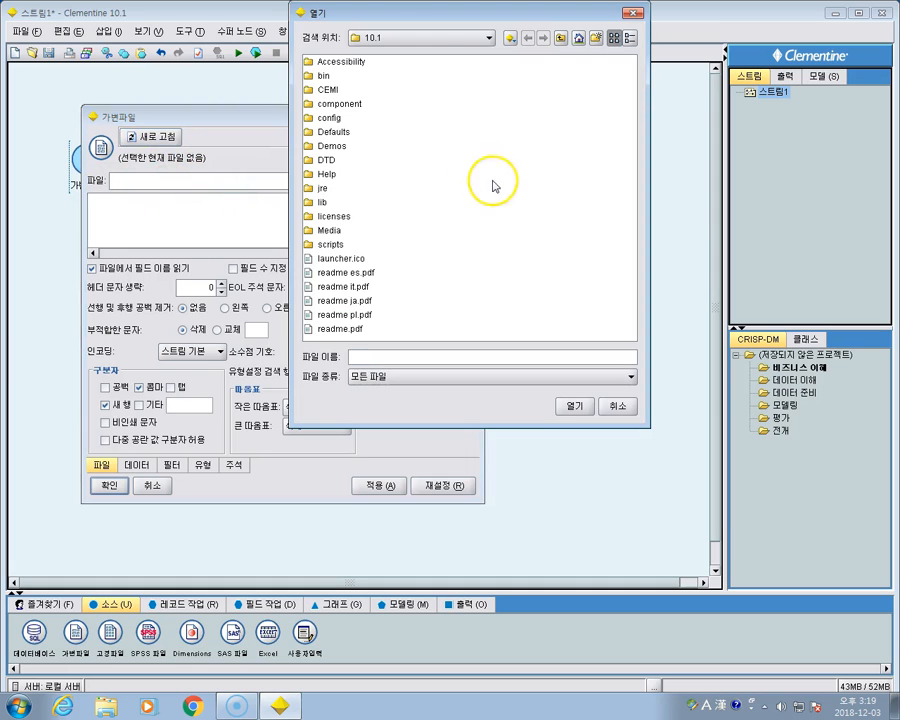
{"action": "left_click", "coordinate": [410, 37]}
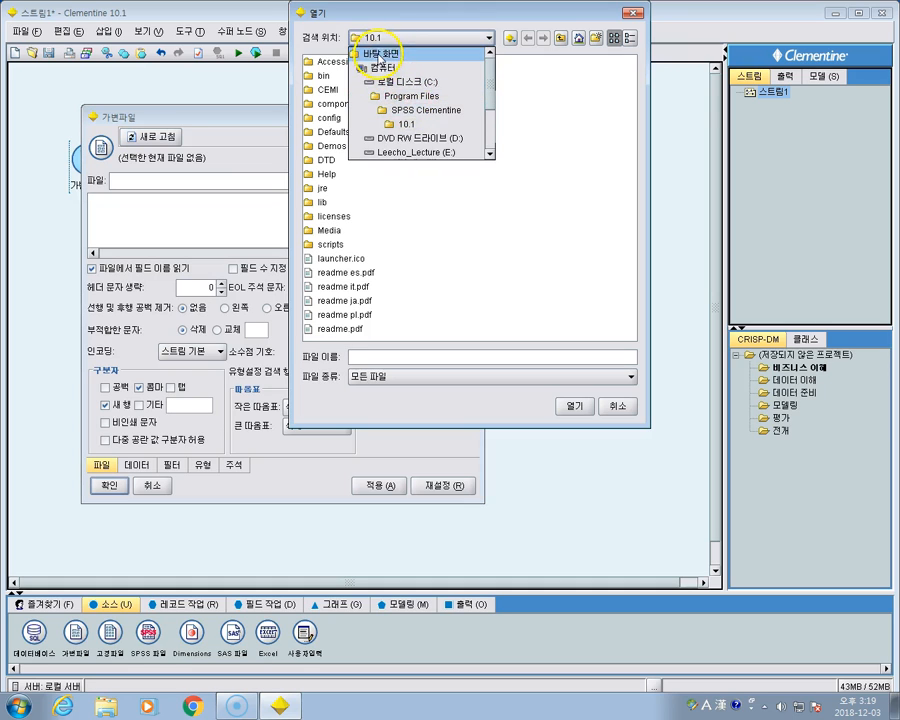
{"action": "left_click", "coordinate": [382, 52]}
{"action": "double_click", "coordinate": [327, 106]}
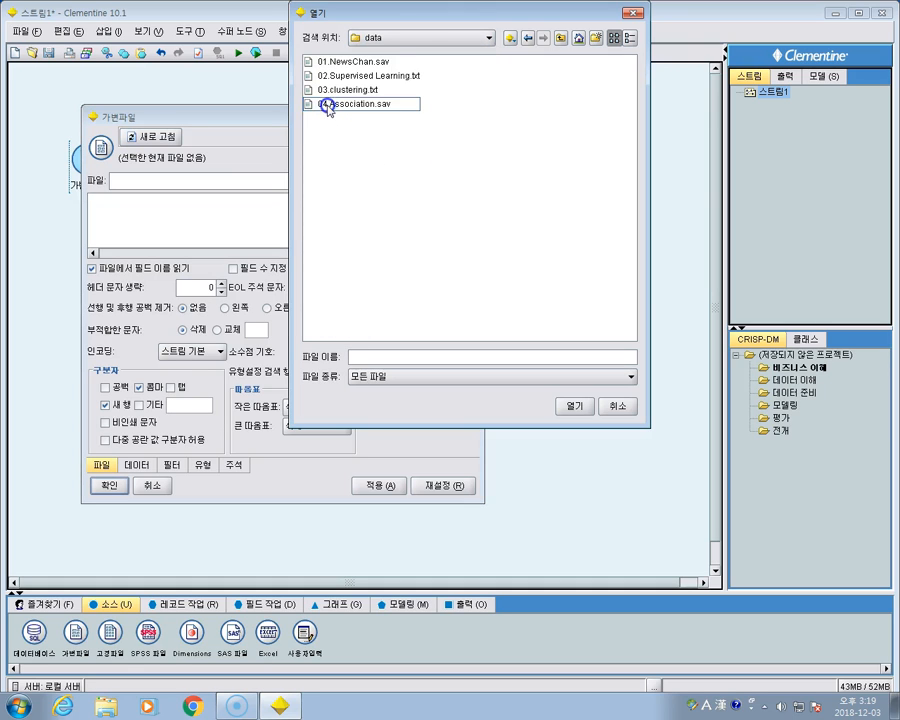
{"action": "left_click", "coordinate": [352, 103]}
{"action": "left_click", "coordinate": [371, 76]}
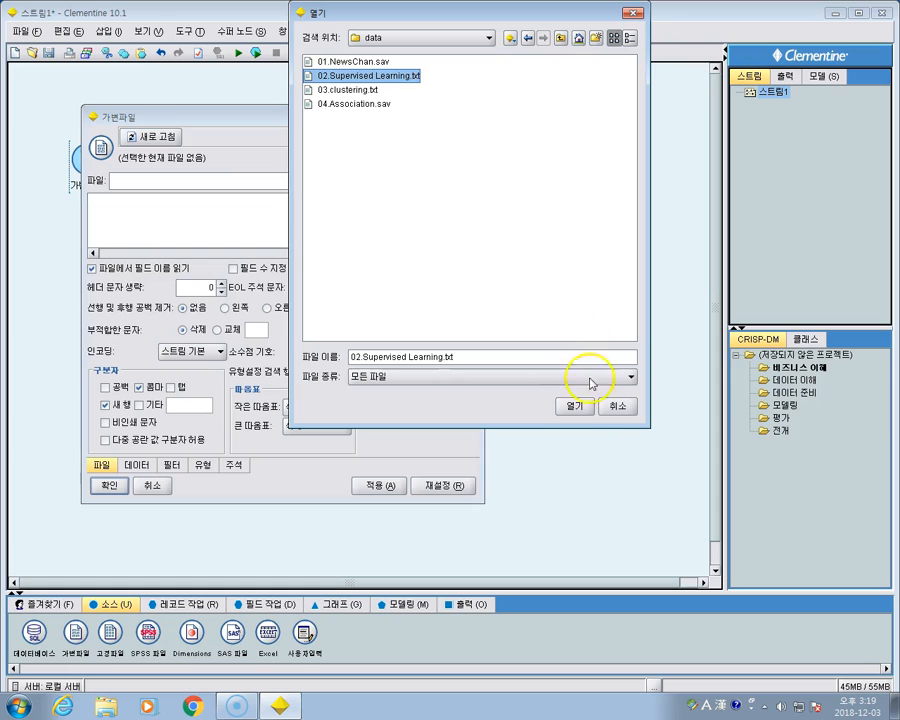
{"action": "left_click", "coordinate": [575, 405]}
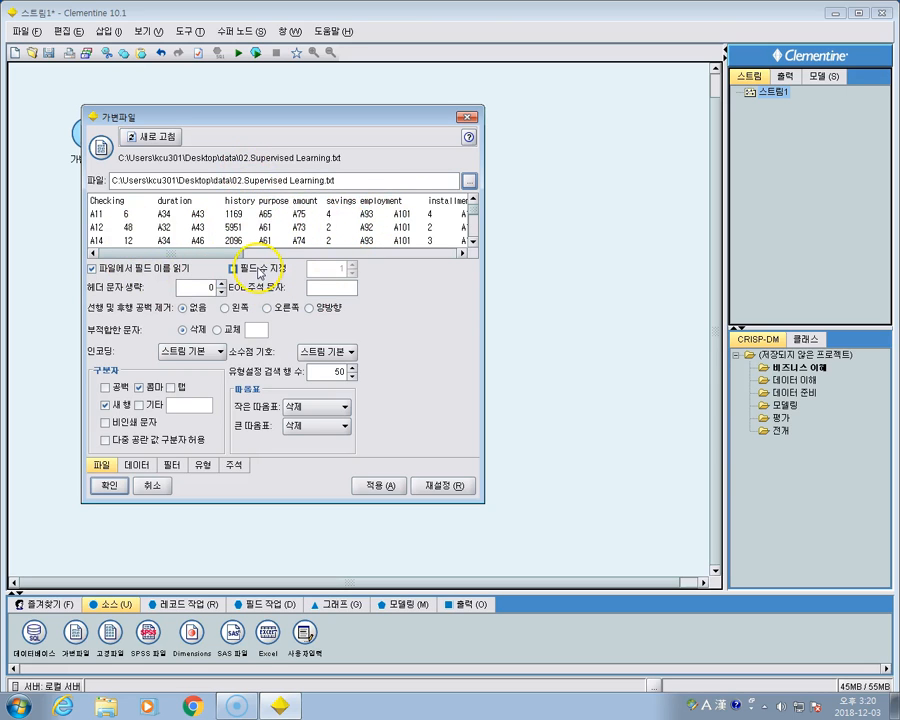
Specify 21 fields for the source file, enable tab as an additional delimiter, and accept the settings
{"action": "left_click", "coordinate": [240, 267]}
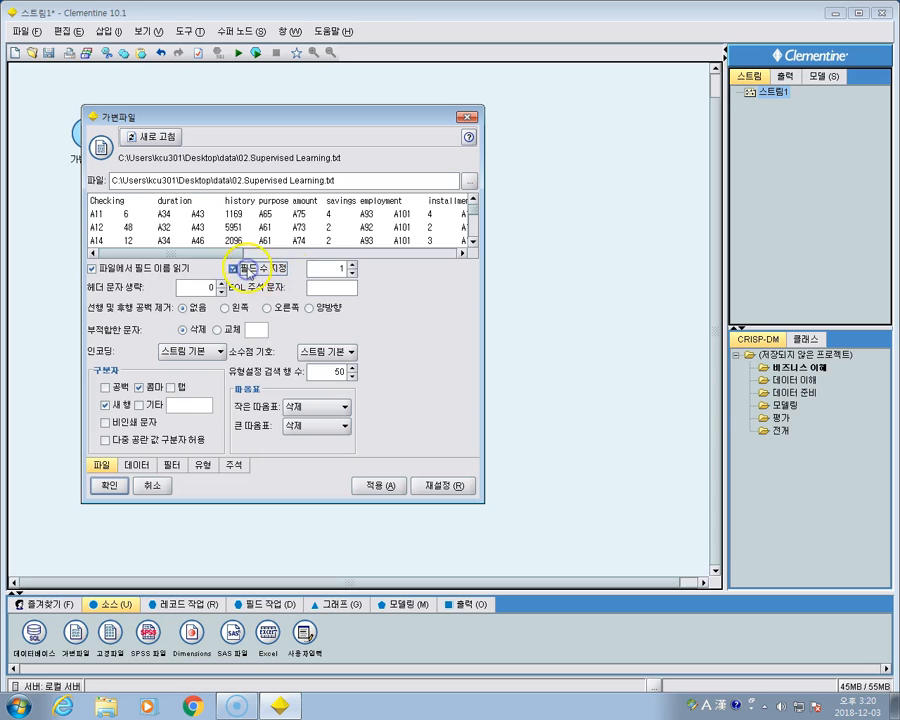
{"action": "double_click", "coordinate": [334, 269]}
{"action": "type", "text": "2"}
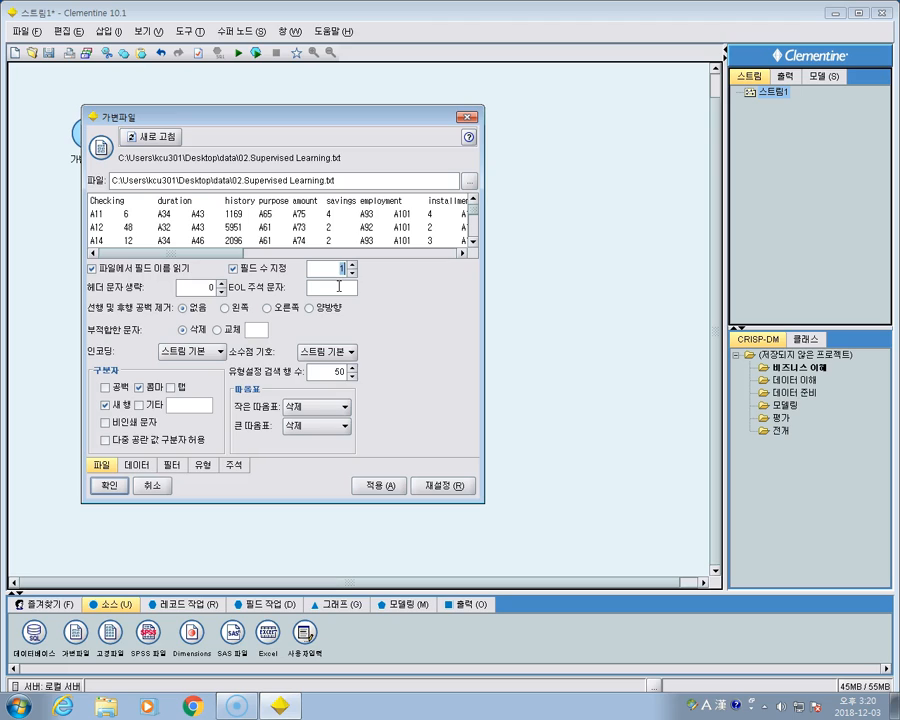
{"action": "type", "text": "1"}
{"action": "left_click", "coordinate": [171, 387]}
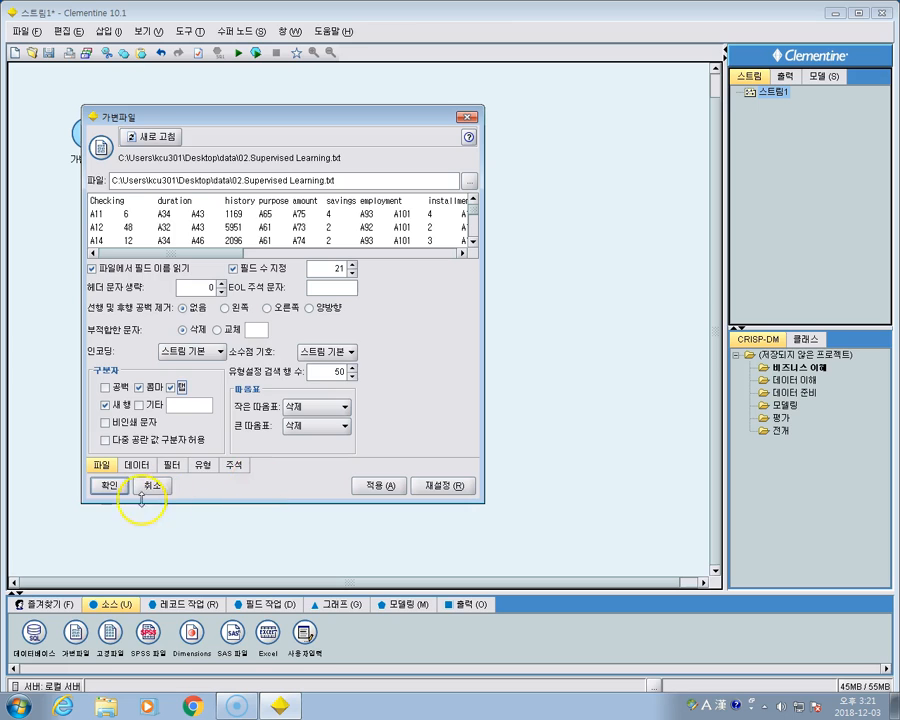
{"action": "left_click", "coordinate": [110, 485]}
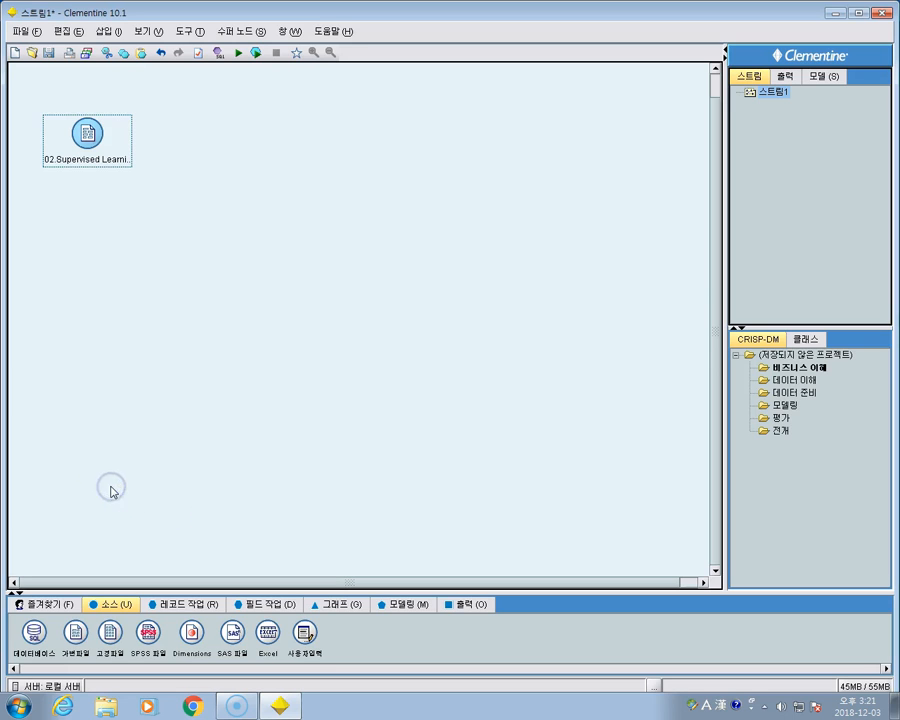
Move the source node lower on the canvas and attach a table (테이블) output node placed directly above it
{"action": "left_click_drag", "start_coordinate": [86, 138], "coordinate": [89, 196]}
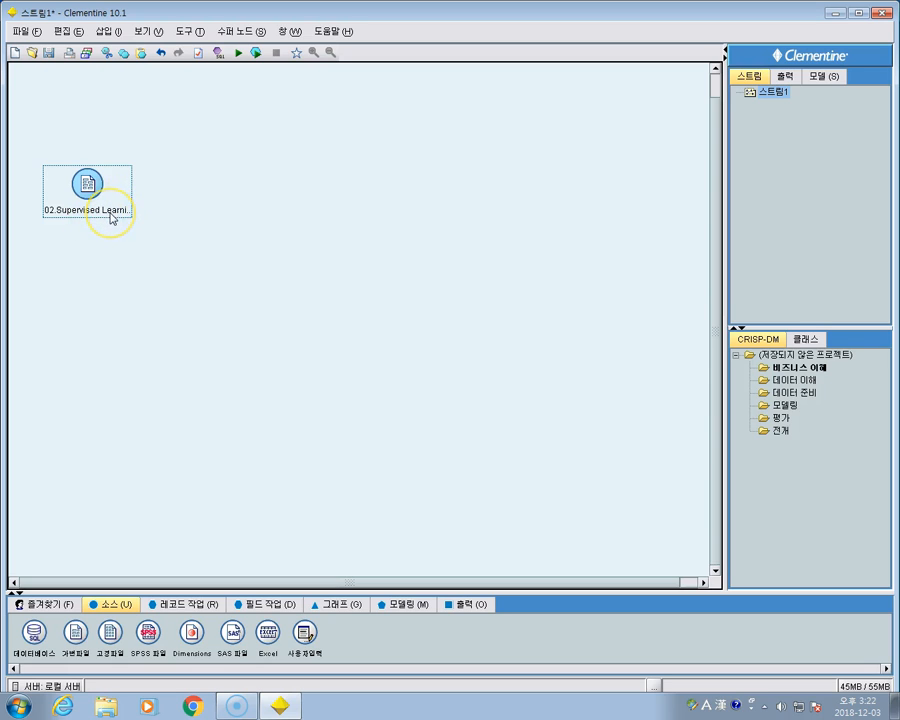
{"action": "double_click", "coordinate": [111, 215]}
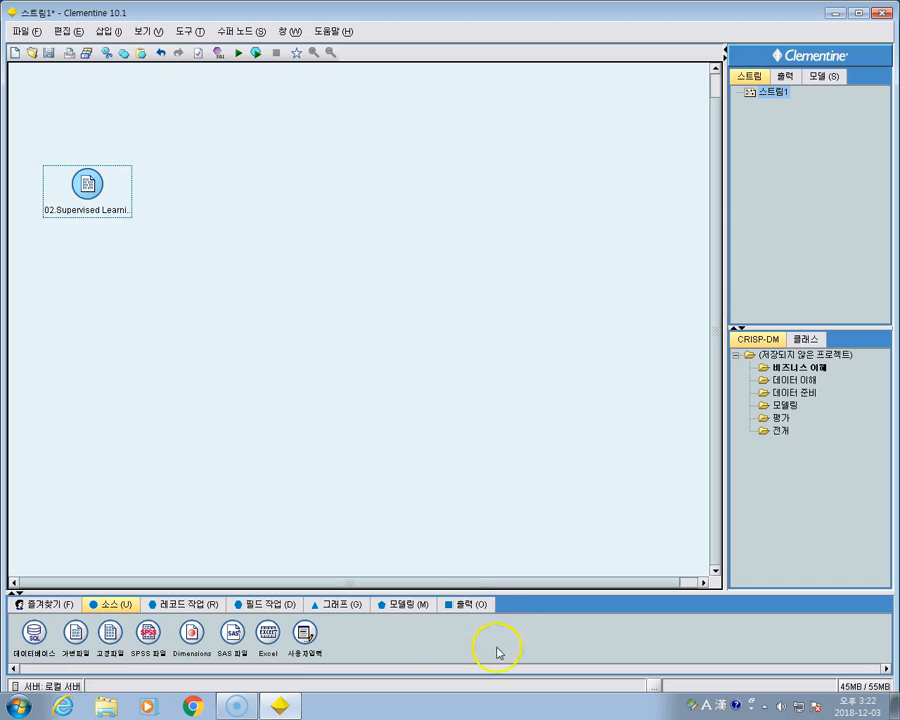
{"action": "left_click", "coordinate": [476, 605]}
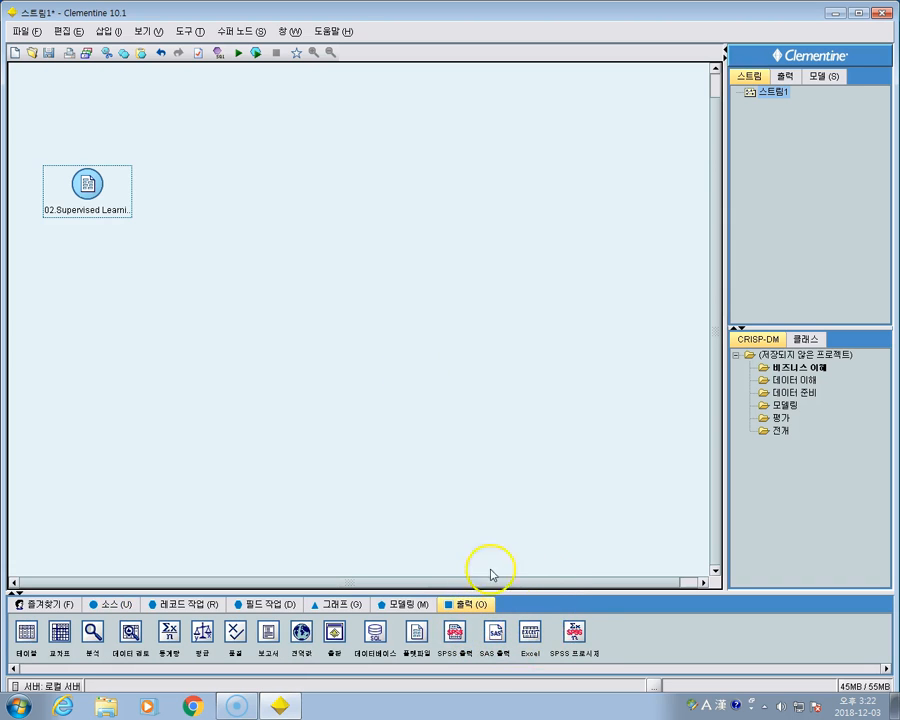
{"action": "double_click", "coordinate": [28, 633]}
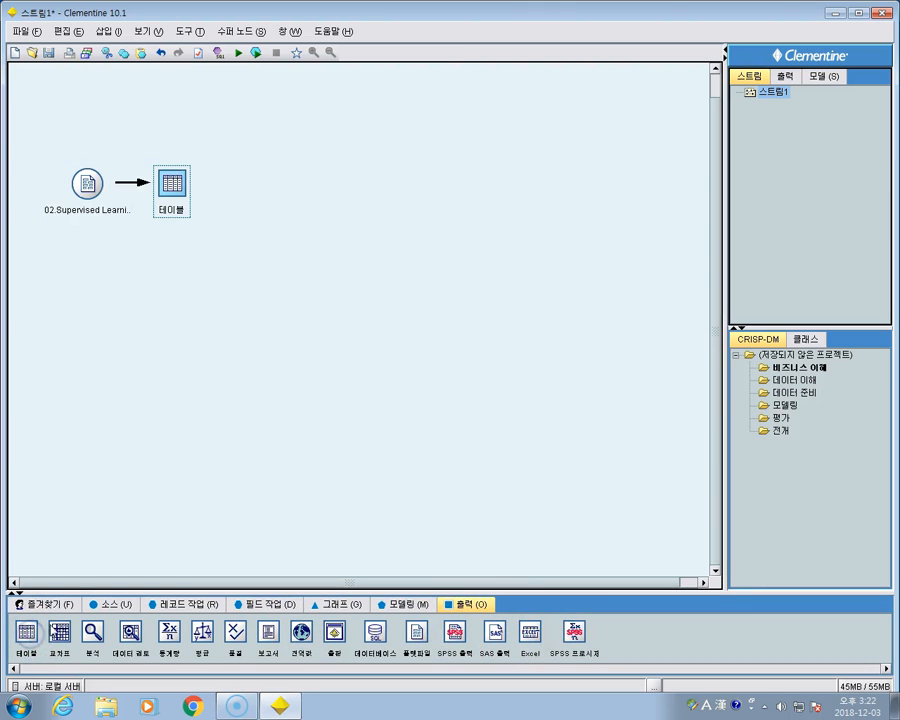
{"action": "left_click_drag", "start_coordinate": [159, 158], "coordinate": [88, 96]}
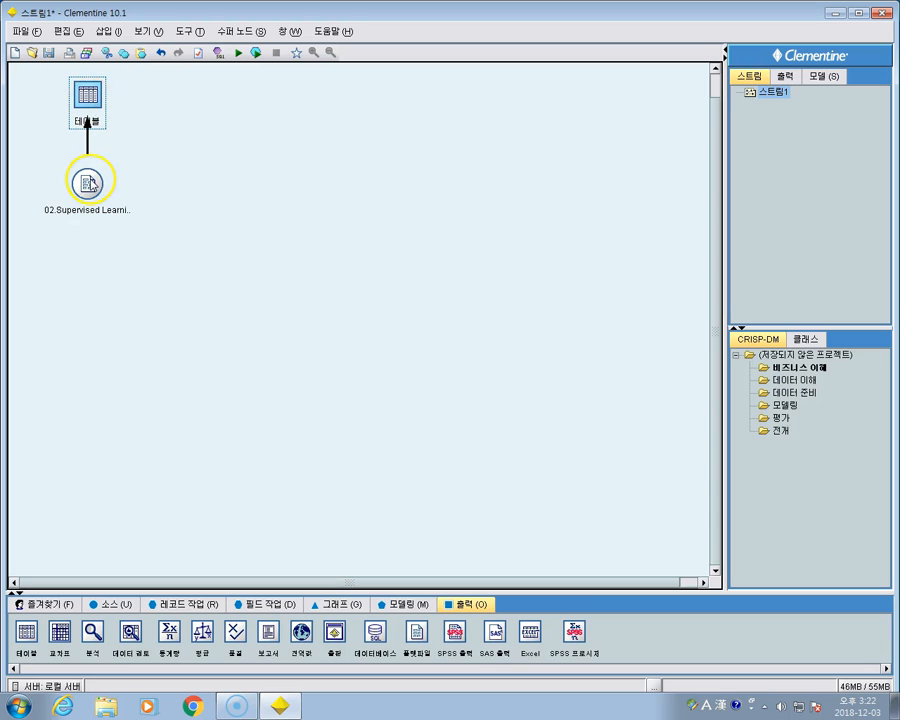
Execute the table node from its settings to list the imported records
{"action": "double_click", "coordinate": [89, 97]}
{"action": "left_click_drag", "start_coordinate": [196, 92], "coordinate": [250, 92]}
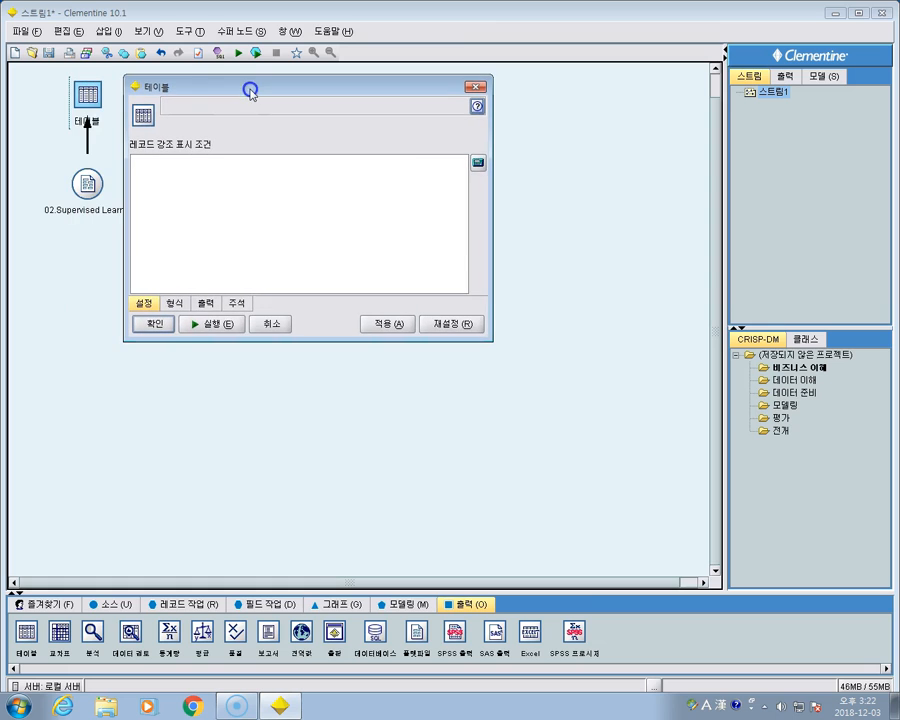
{"action": "left_click", "coordinate": [213, 324]}
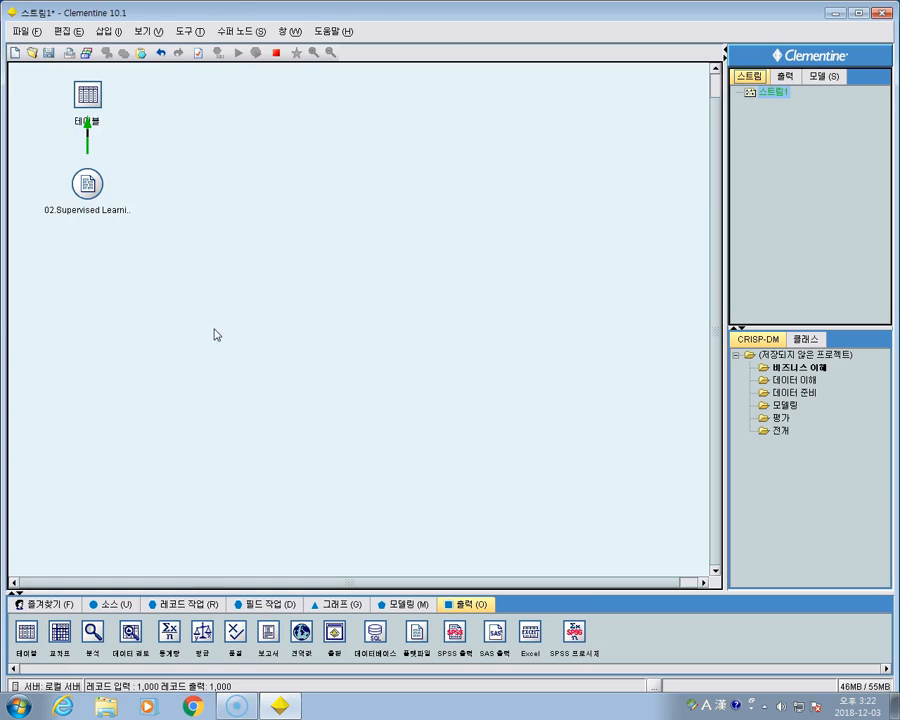
Review the records and all fields through to class in the table output, and close it
{"action": "scroll", "coordinate": [233, 214], "scroll_direction": "down", "scroll_amount": 1}
{"action": "left_click_drag", "start_coordinate": [222, 11], "coordinate": [274, 22]}
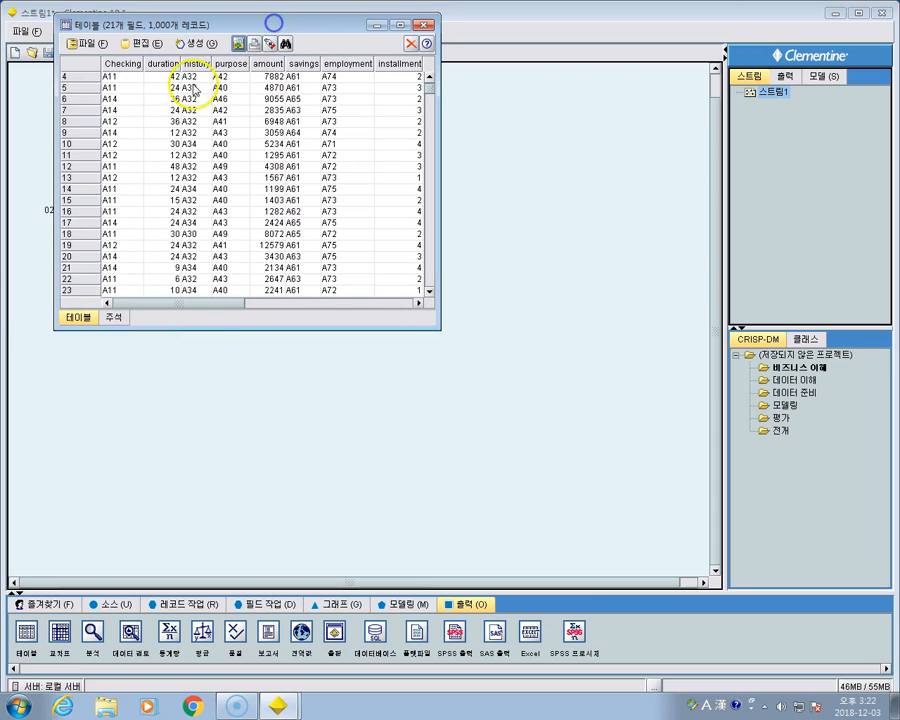
{"action": "left_click_drag", "start_coordinate": [193, 304], "coordinate": [411, 307]}
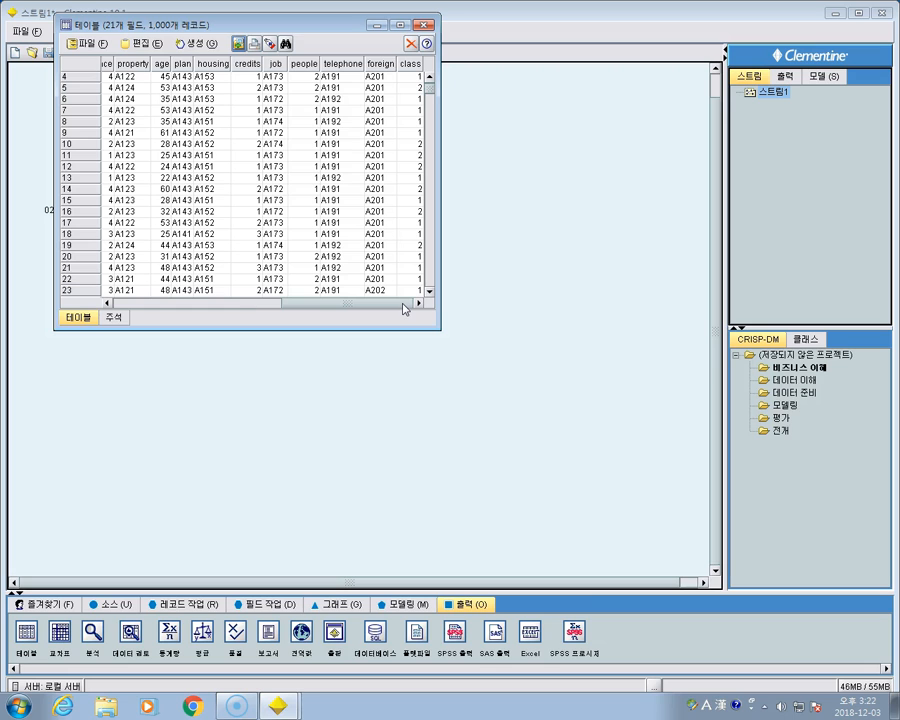
{"action": "left_click_drag", "start_coordinate": [300, 303], "coordinate": [317, 293]}
{"action": "left_click", "coordinate": [313, 290]}
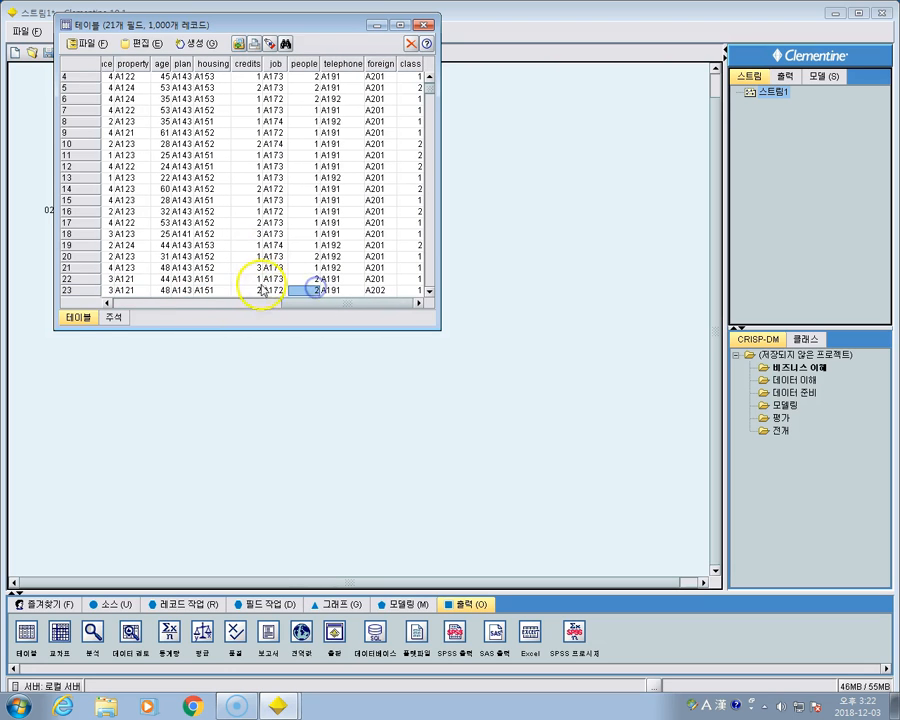
{"action": "left_click", "coordinate": [426, 25]}
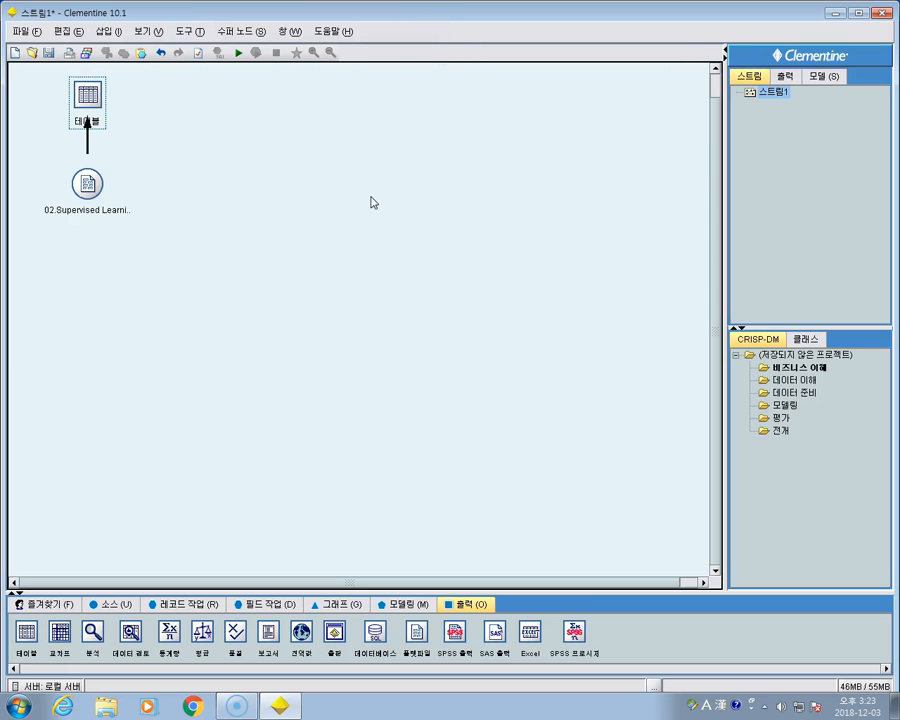
Select the 02.Supervised Learning source node and show the field operation (필드 작업) nodes
{"action": "left_click", "coordinate": [86, 186]}
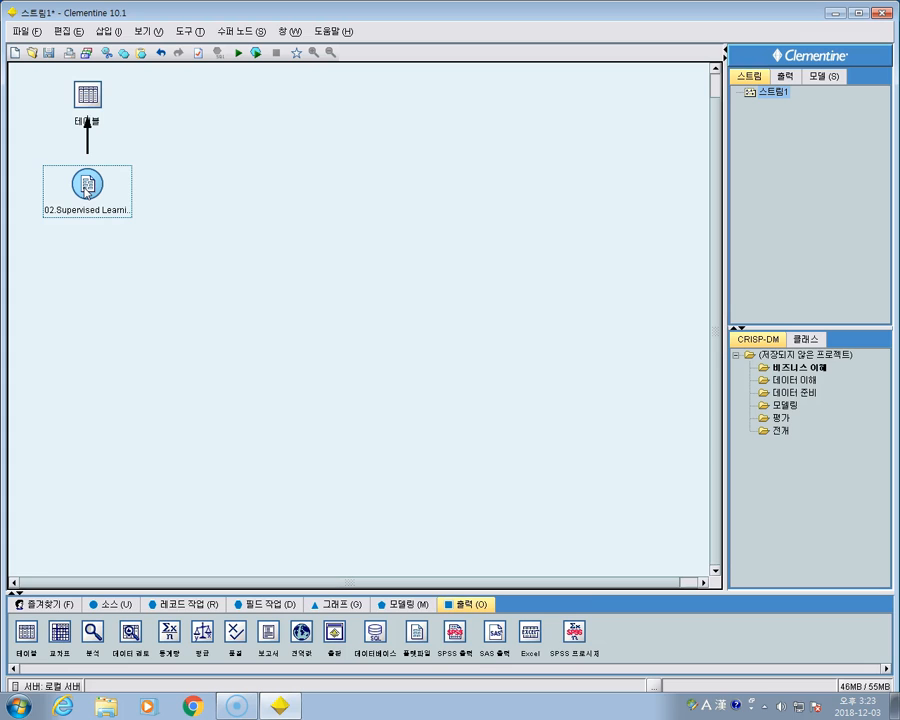
{"action": "left_click", "coordinate": [281, 605]}
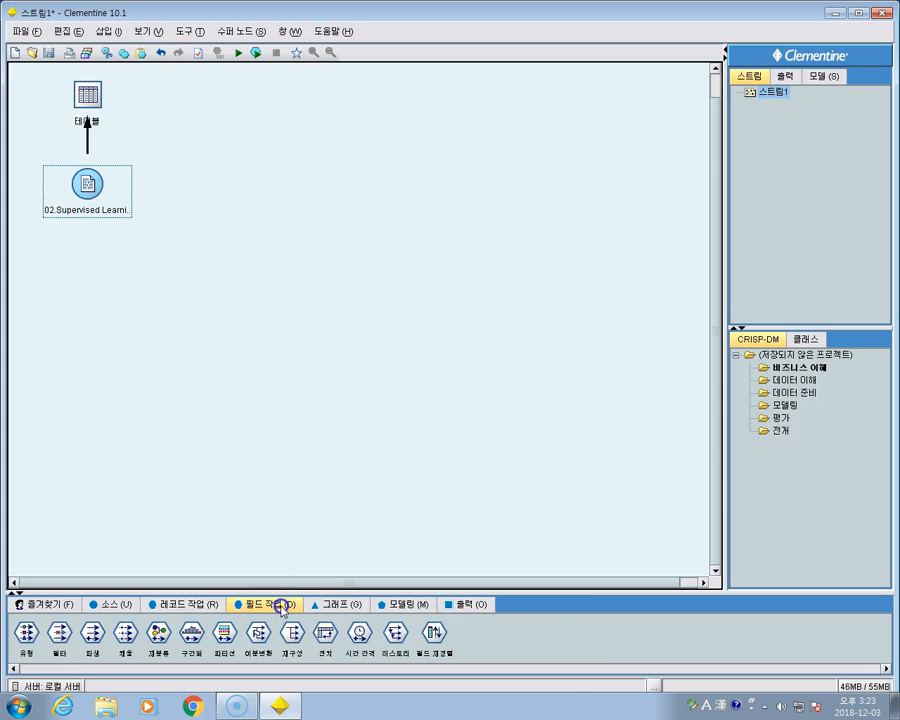